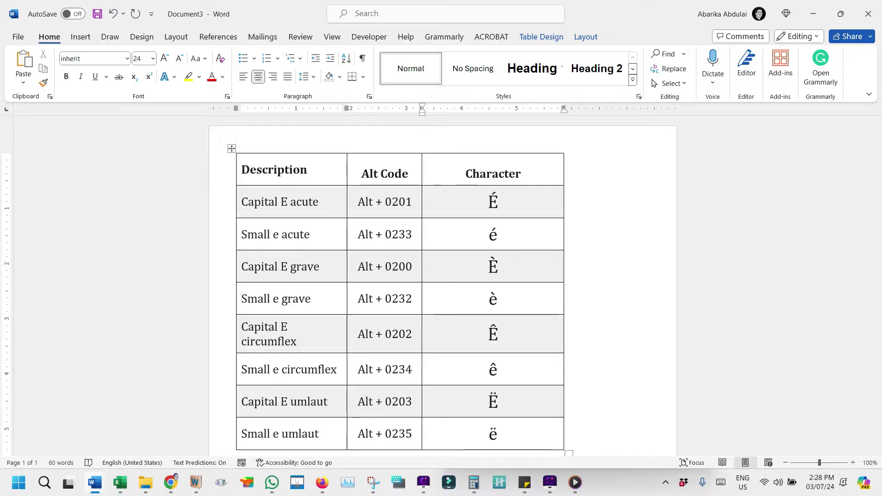
Step: Select the accented characters in the Character column for deletion
key("shift+Down")
key("shift+Down")
key("shift+Down")
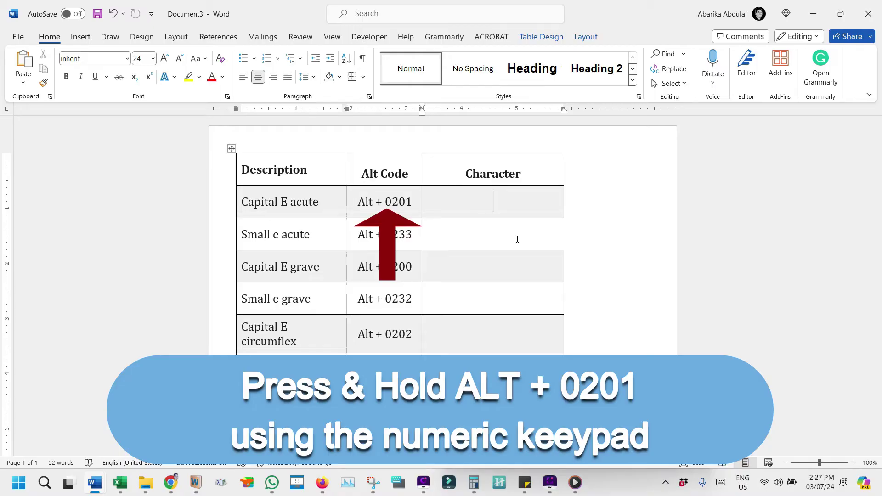
type("É")
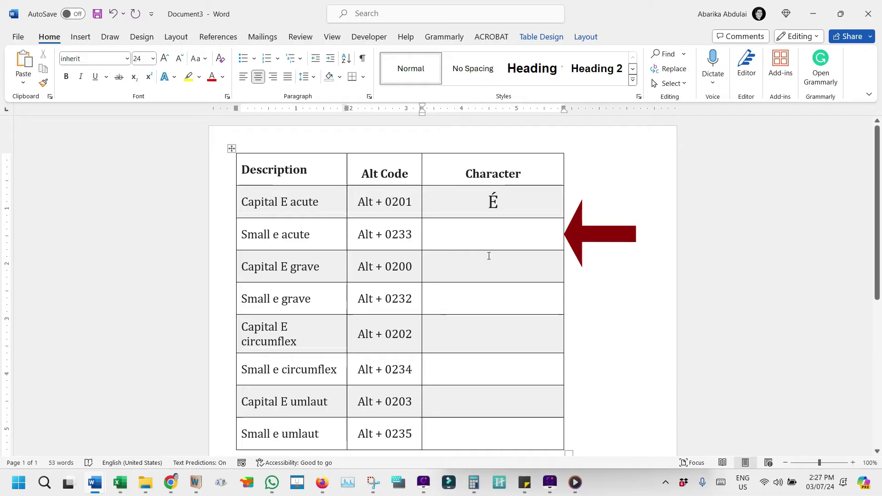
Step: Enter é, È and è in their Character cells via Alt codes, reaching the Ê row
left_click(496, 237)
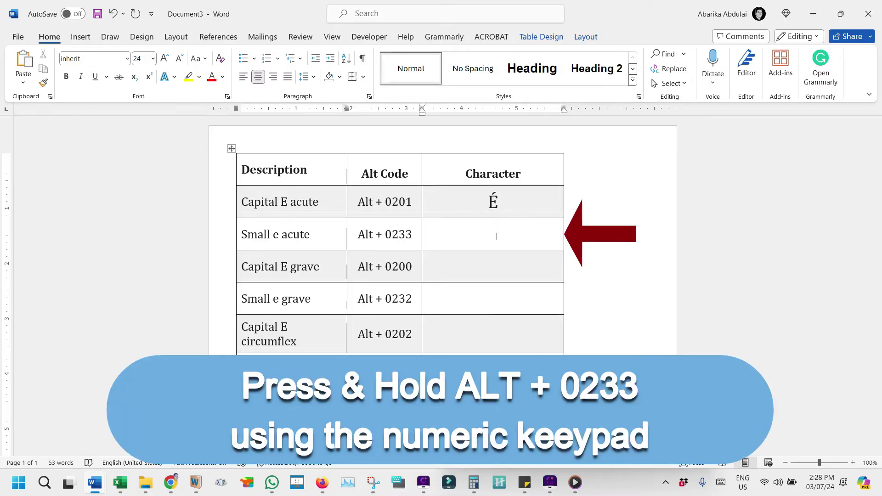
type("é")
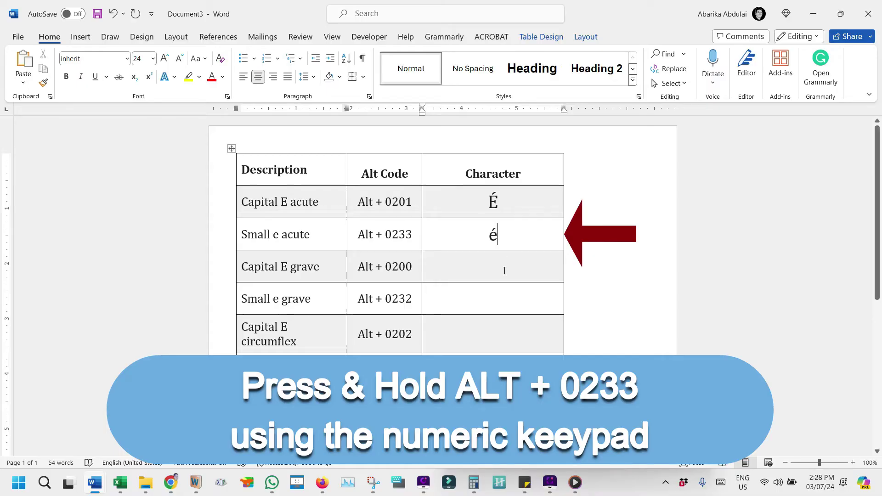
left_click(505, 270)
type("È")
left_click(503, 297)
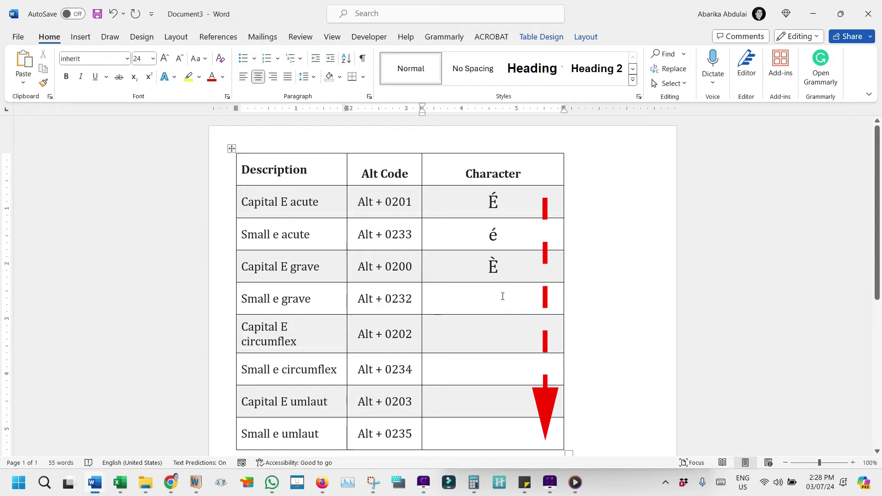
type("è")
left_click(507, 335)
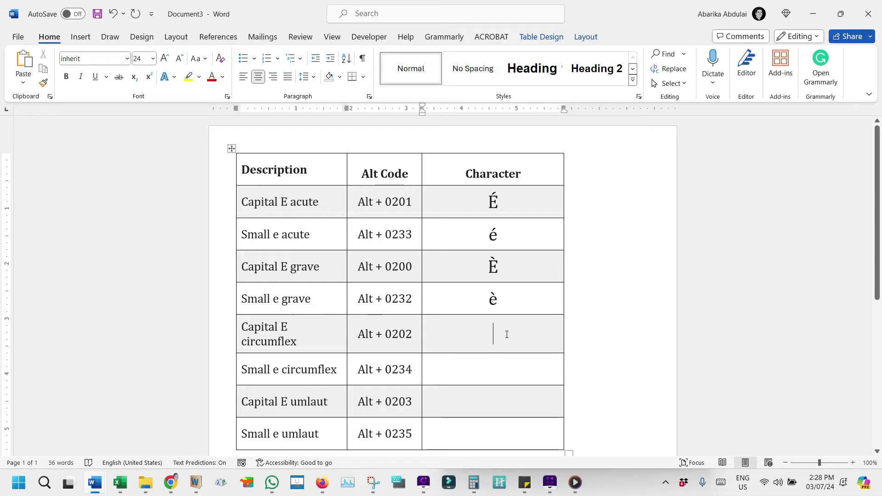
type("Ê")
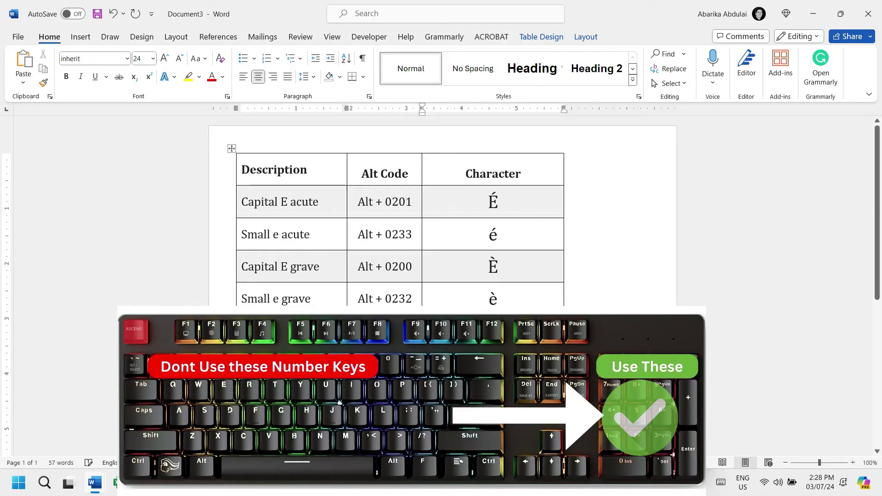
type("ê")
type("Ë")
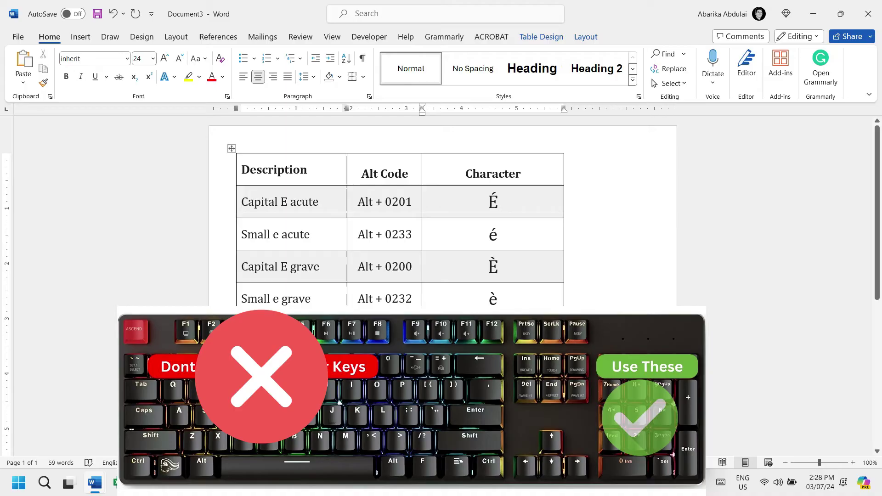
type("ë")
scroll(441, 207, "down", 1)
scroll(441, 207, "up", 1)
scroll(546, 356, "down", 4)
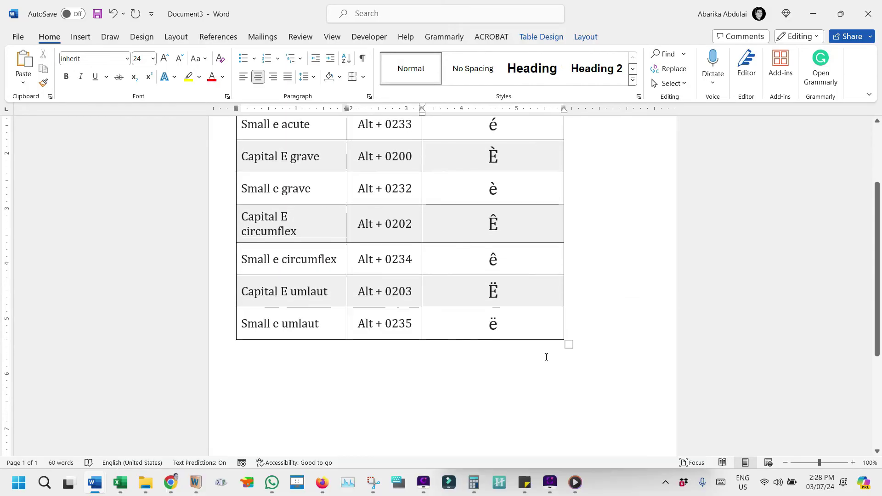
Step: Insert a page break below the table to start page 2
left_click(518, 365)
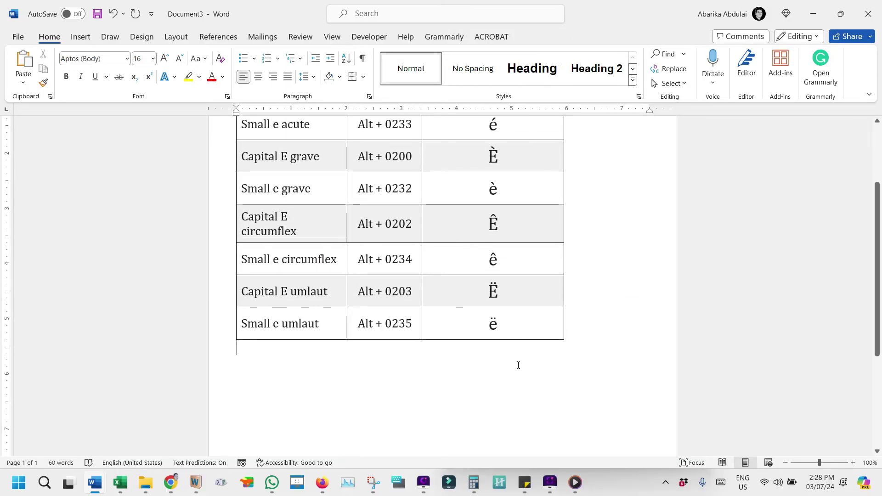
scroll(518, 366, "down", 5)
key("ctrl+Return")
scroll(518, 366, "down", 2)
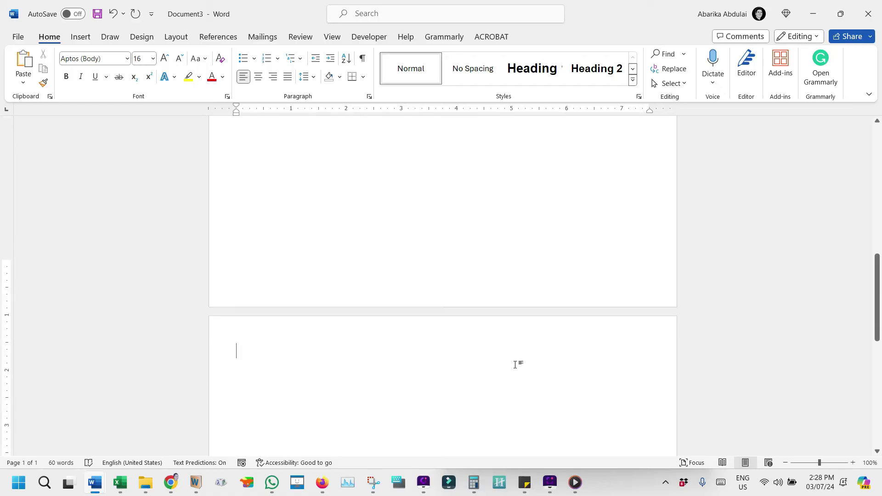
scroll(519, 365, "down", 3)
scroll(519, 366, "down", 3)
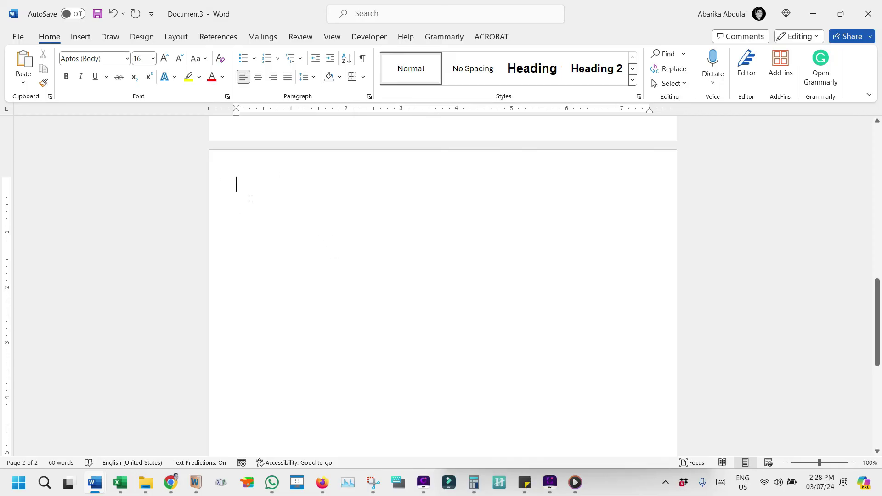
Step: Open the More Symbols window and scroll to the Latin-1 Supplement letters
left_click(81, 38)
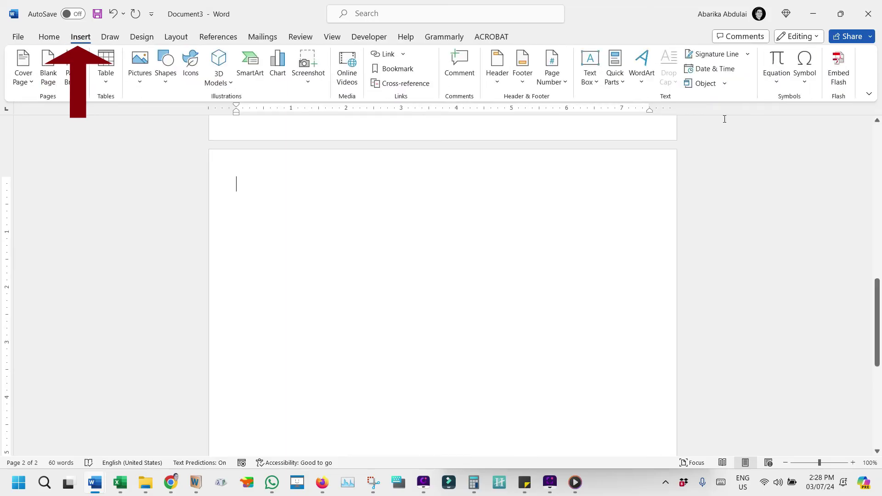
left_click(806, 84)
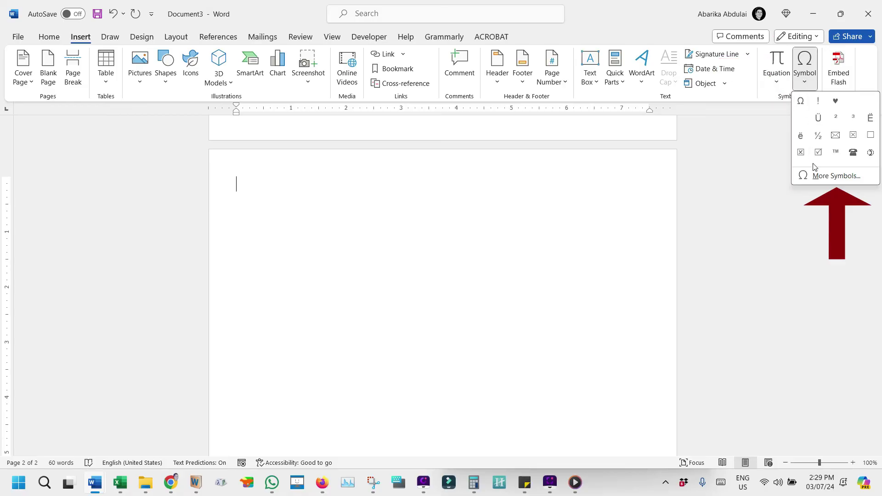
left_click(817, 177)
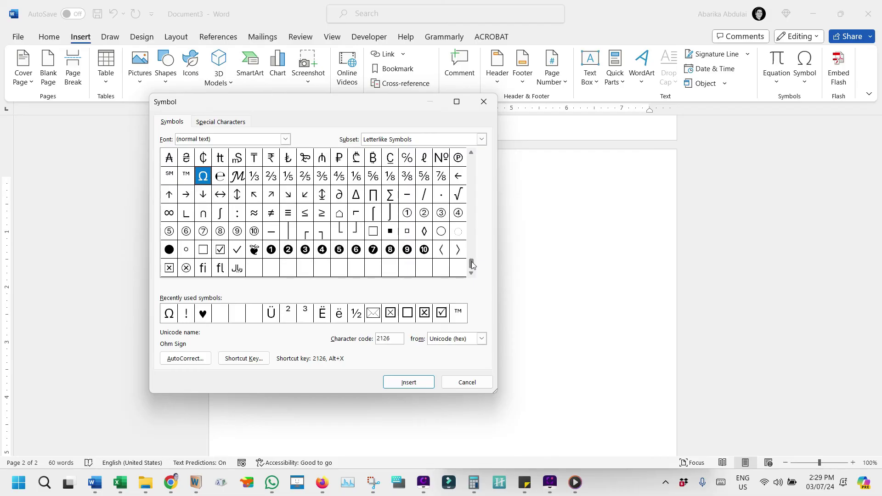
left_click_drag(471, 260, 471, 160)
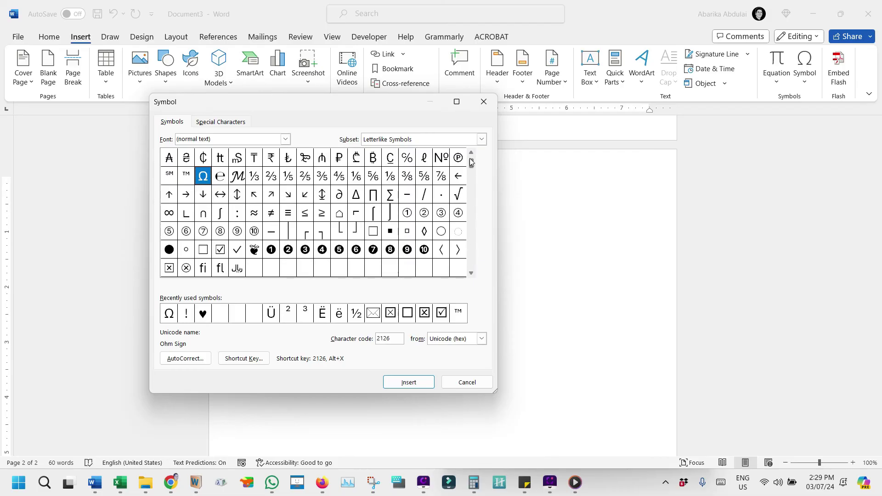
left_click(470, 273)
Step: Insert the capital E circumflex (Ê) and close the Symbol window
left_click(471, 273)
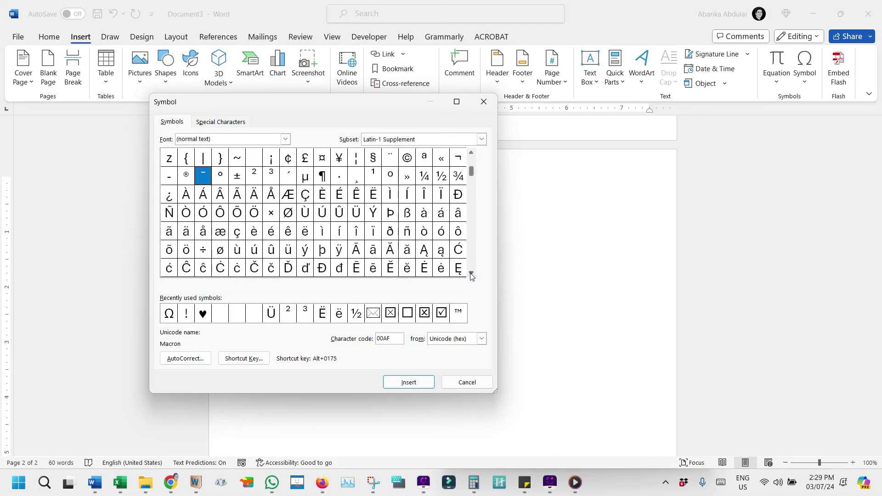
left_click(359, 193)
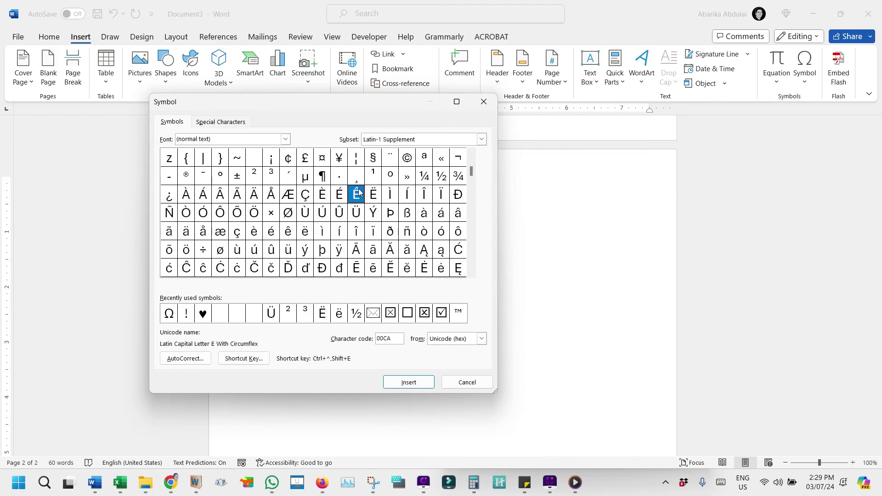
left_click(413, 386)
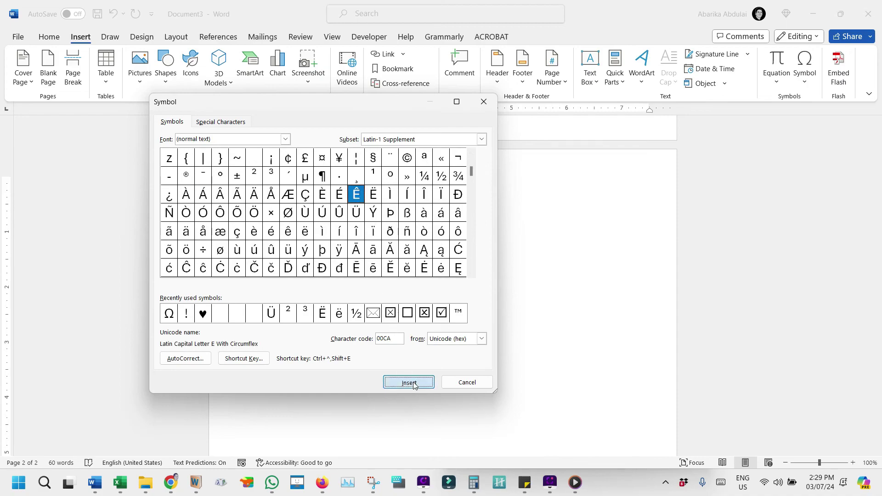
left_click(466, 386)
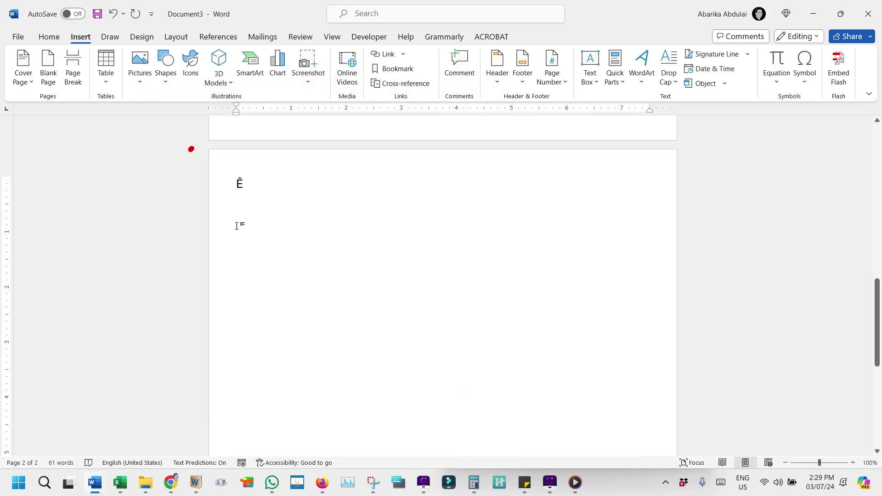